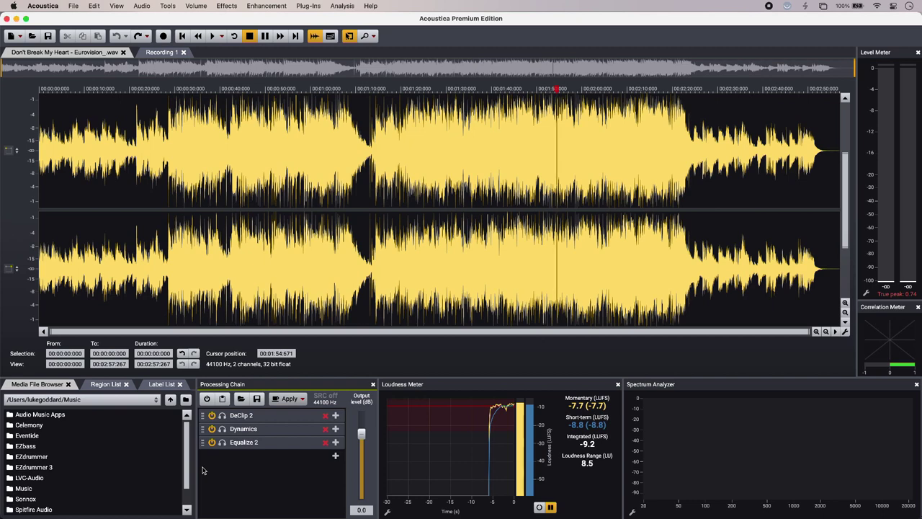
# Step: Audition the song with the chain bypassed, then play it through the active processing chain
pyautogui.press('space')
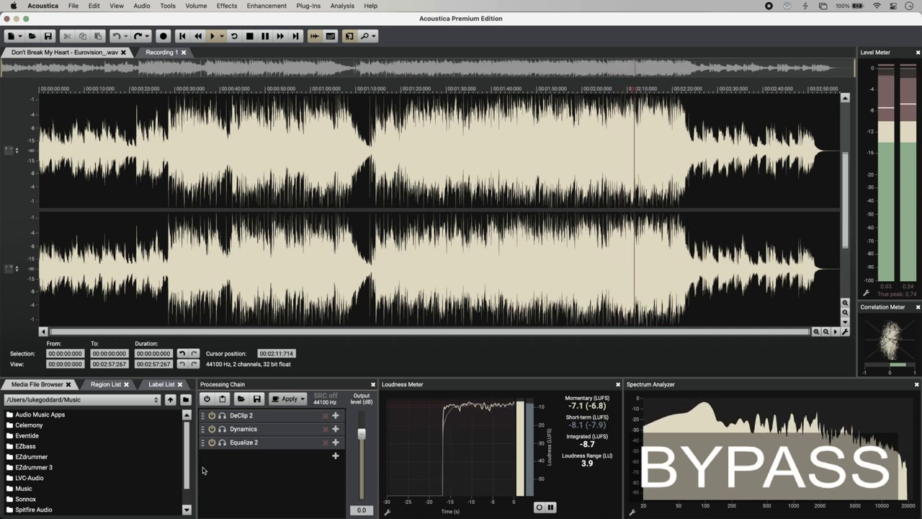
pyautogui.press('space')
pyautogui.click(202, 470)
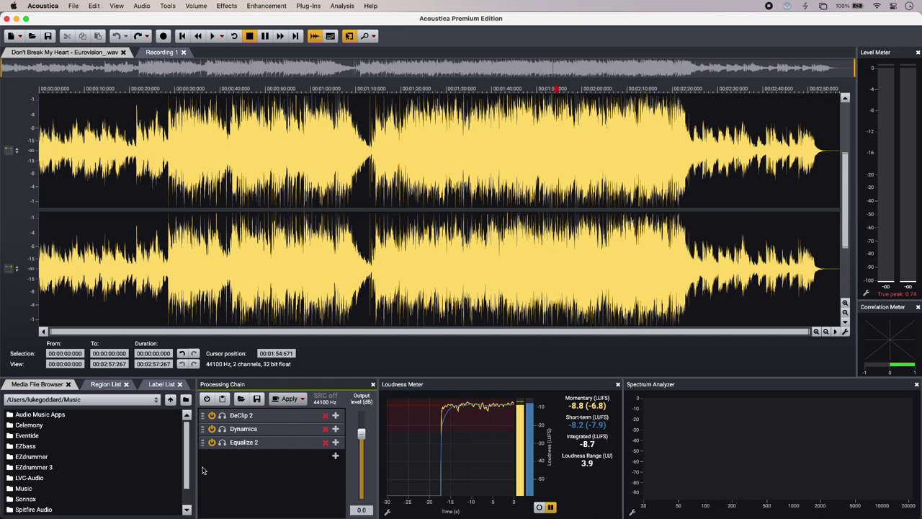
pyautogui.press('space')
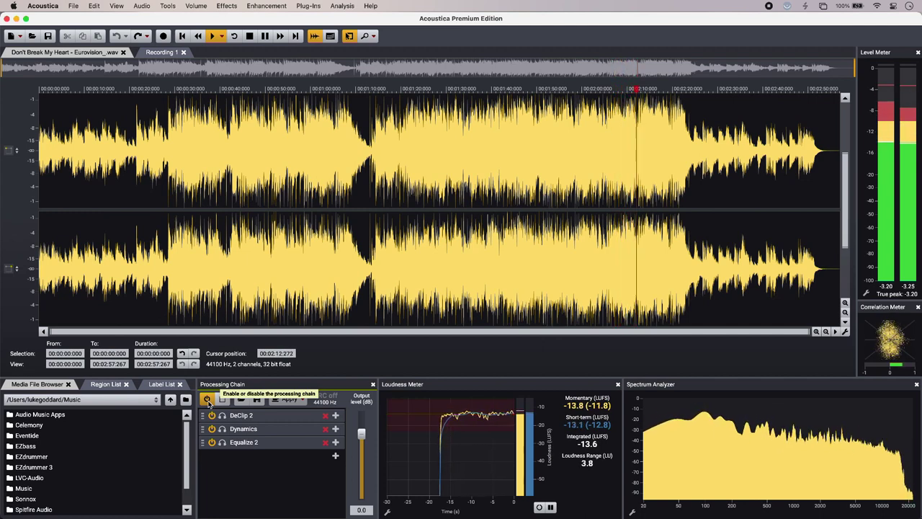
# Step: Compare a bypassed playback of the section, then turn the processing chain back on
pyautogui.press('space')
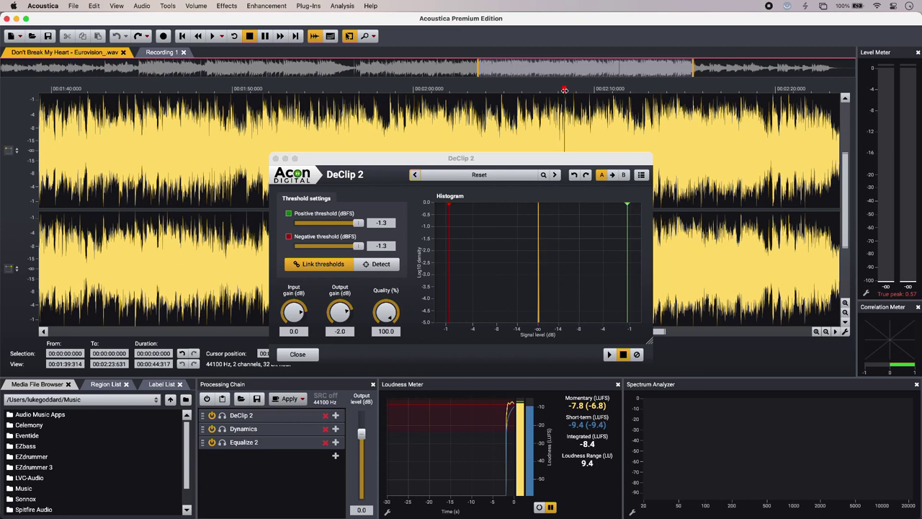
pyautogui.press('space')
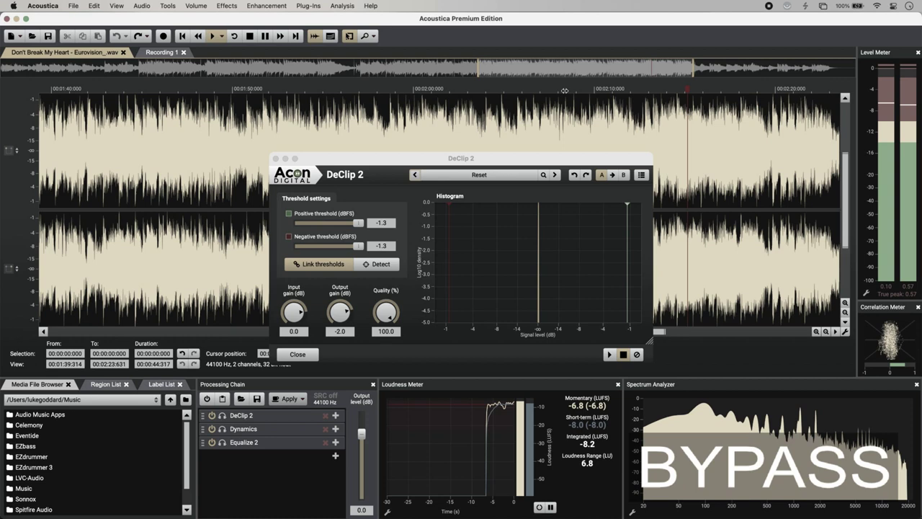
pyautogui.press('space')
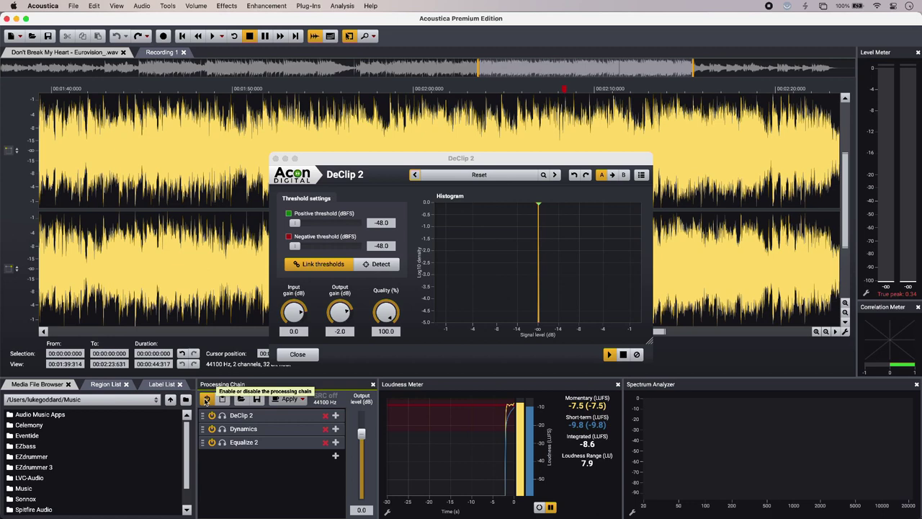
pyautogui.click(206, 400)
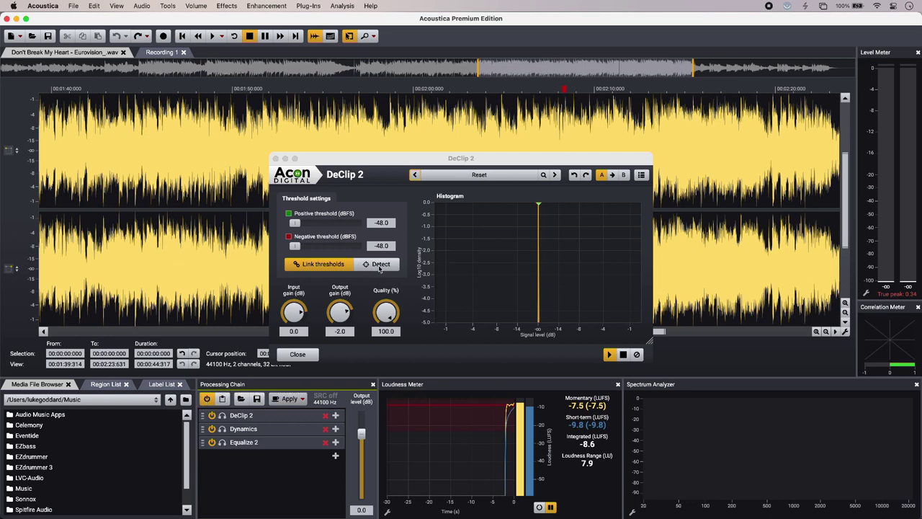
# Step: Auto-detect DeClip 2's clipping thresholds, landing both at -4.3 dBFS
pyautogui.click(380, 265)
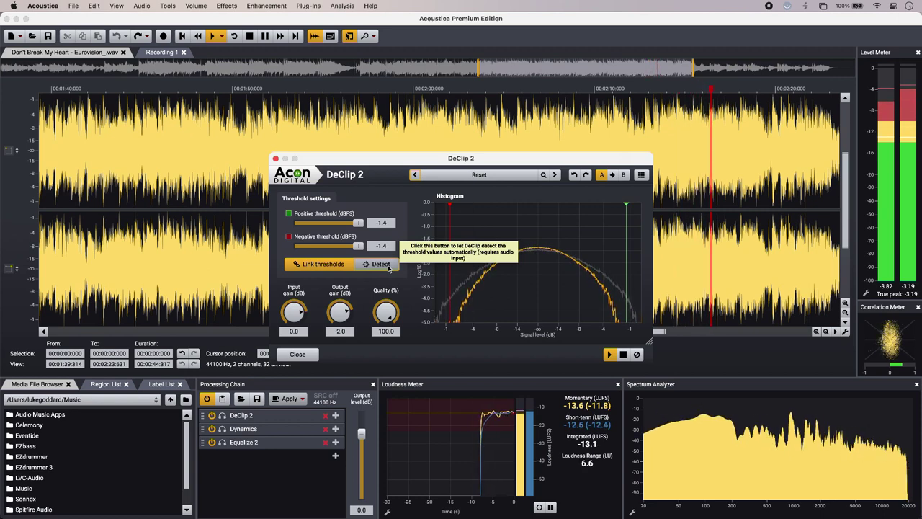
pyautogui.press('space')
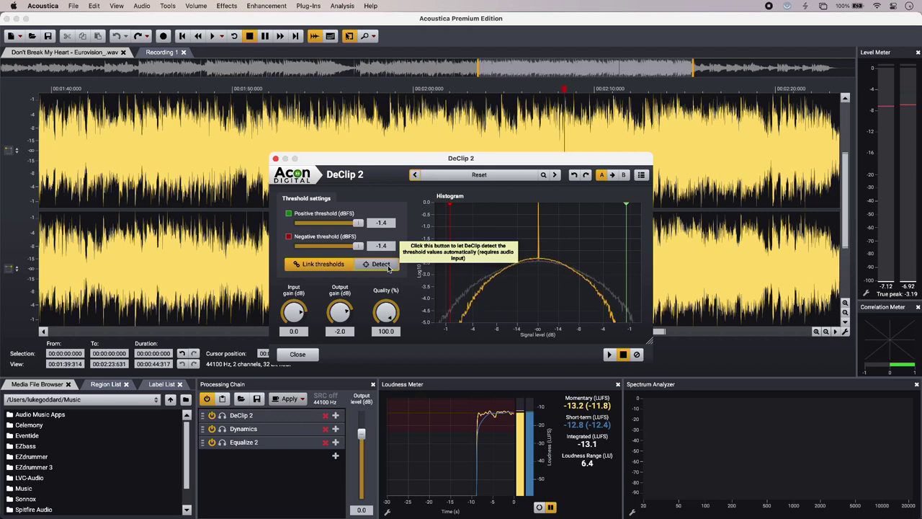
pyautogui.click(389, 265)
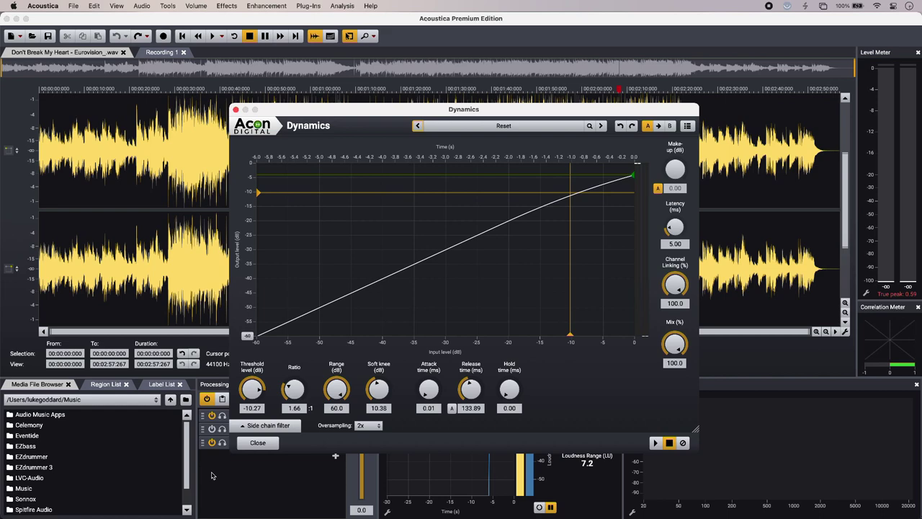
# Step: Compare Dynamics bypassed, then enable it at -10.27 dB threshold and 1.66 ratio
pyautogui.press('space')
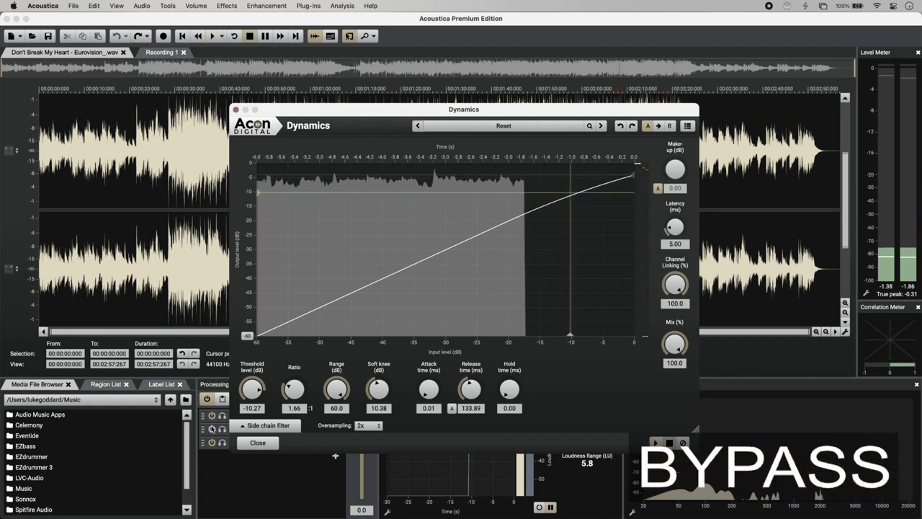
pyautogui.click(212, 430)
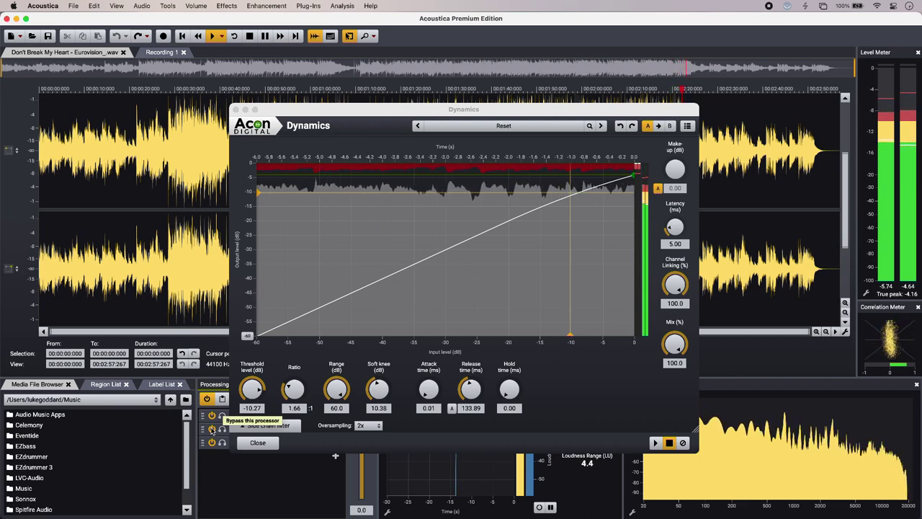
pyautogui.press('space')
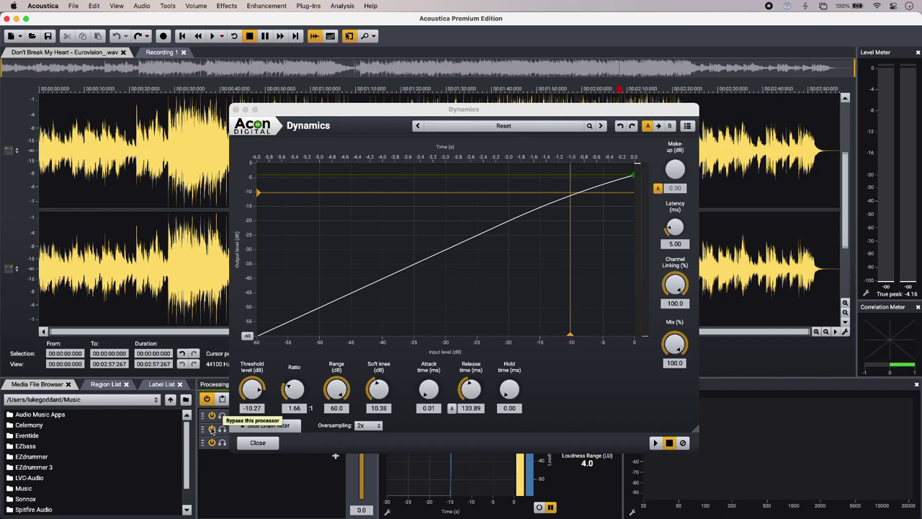
# Step: While listening, raise the Dynamics ratio to 75.15:1 and set the threshold to -16.85 dB
pyautogui.press('space')
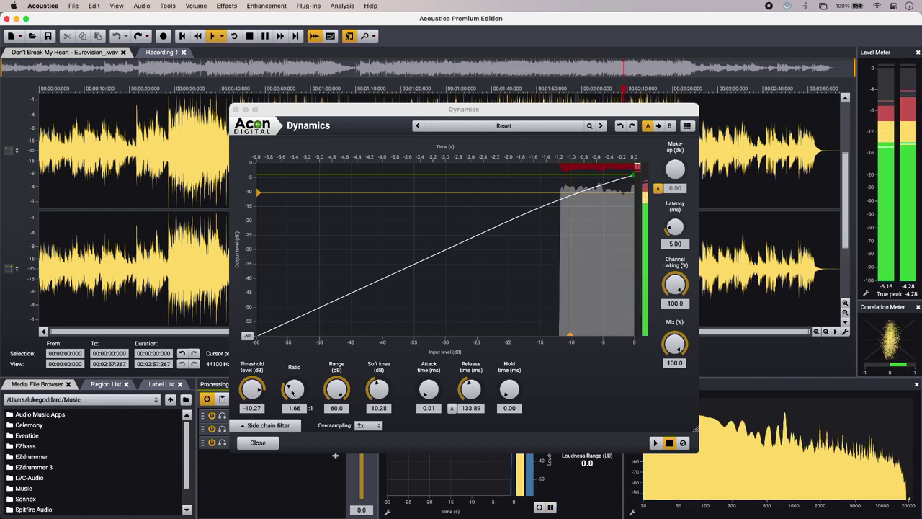
pyautogui.click(291, 391)
pyautogui.scroll(10, 292, 392)
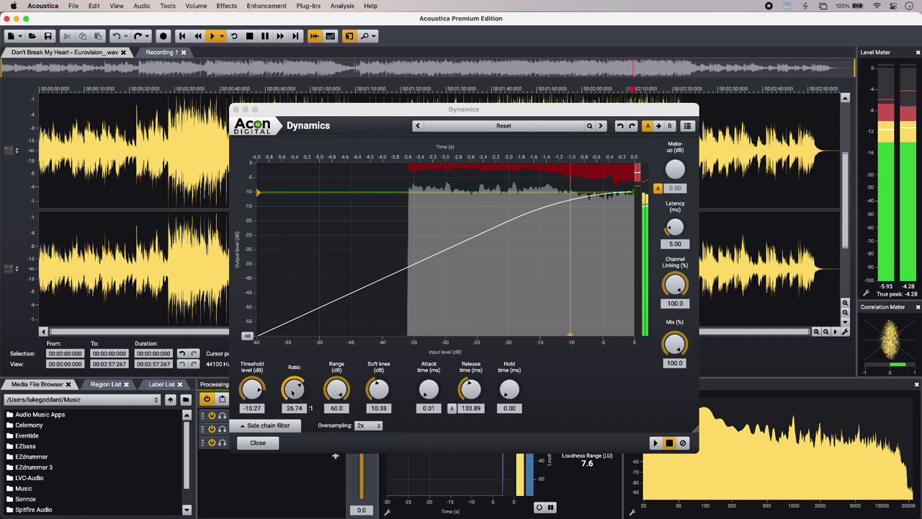
pyautogui.scroll(2, 291, 391)
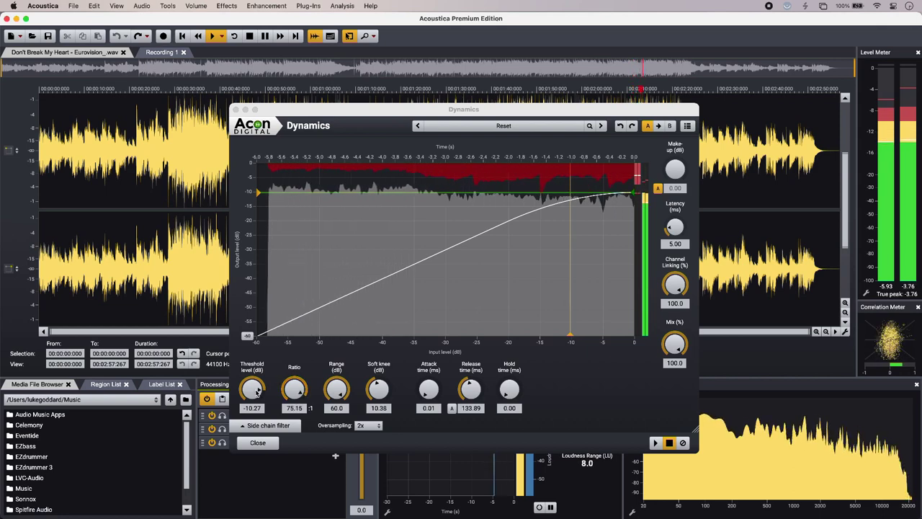
pyautogui.scroll(-10, 252, 390)
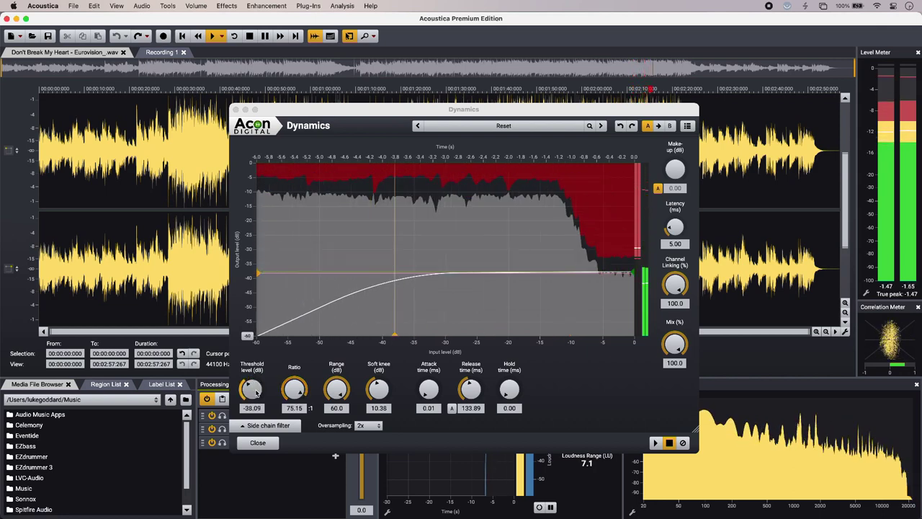
pyautogui.scroll(1, 256, 393)
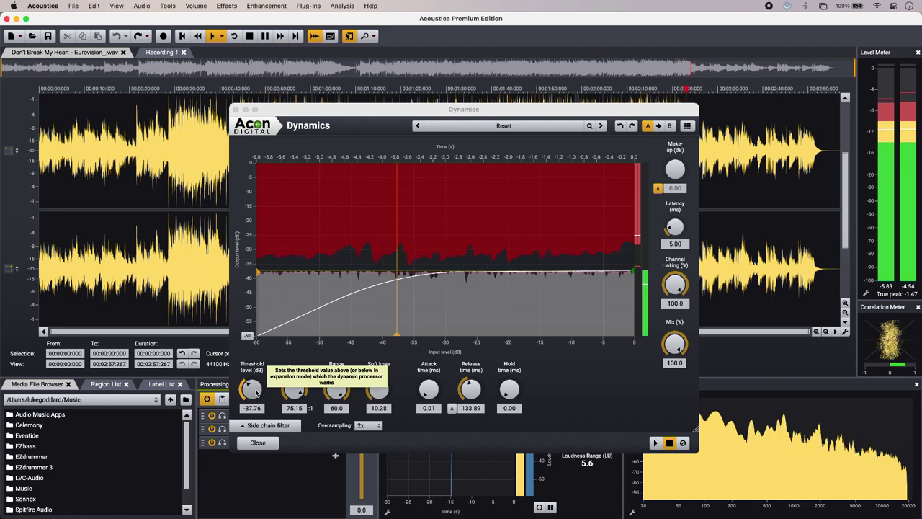
pyautogui.press('space')
pyautogui.scroll(5, 251, 390)
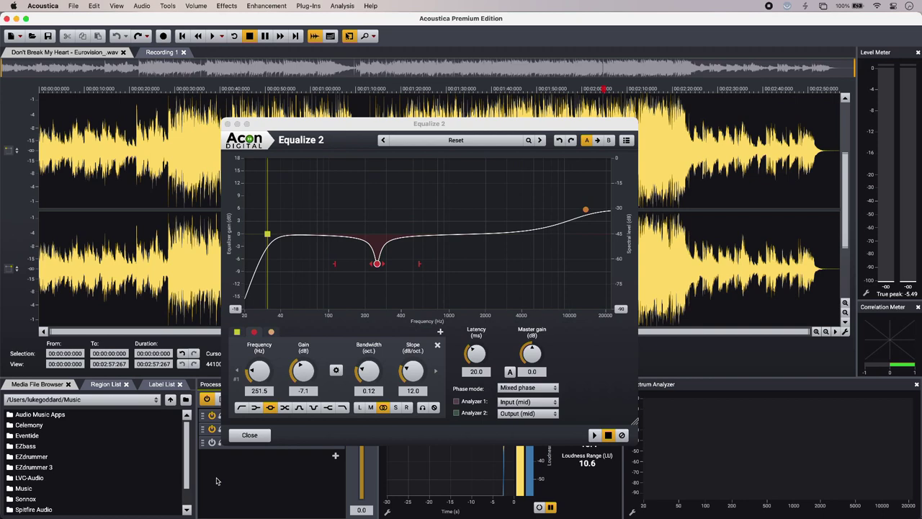
# Step: A/B the Equalize 2 cut of -7.1 dB at 251.5 Hz by bypassing and re-enabling it during playback
pyautogui.press('space')
pyautogui.click(212, 442)
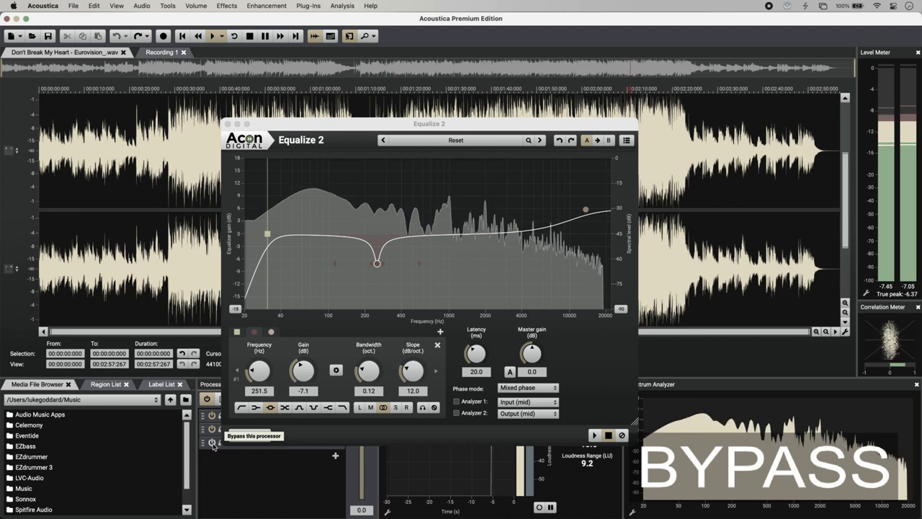
pyautogui.click(212, 444)
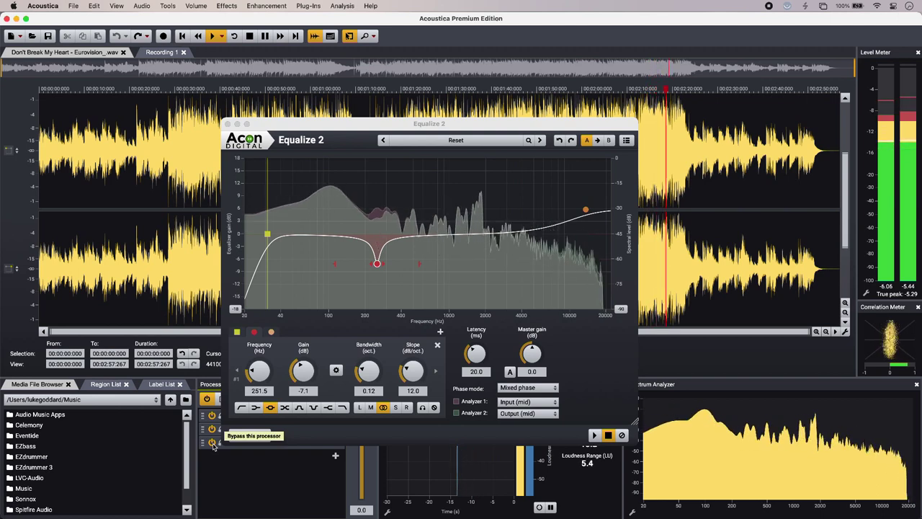
pyautogui.press('space')
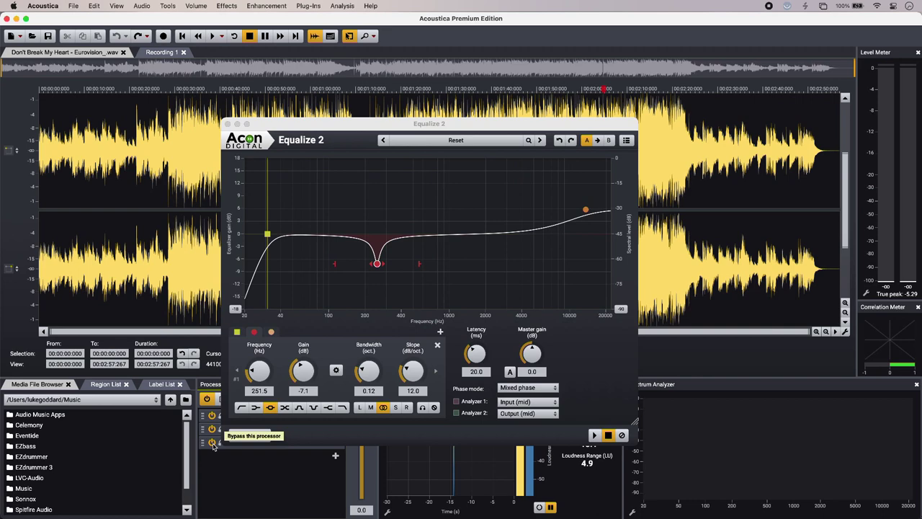
# Step: Close Equalize 2 and browse the Internal Processors add menu without adding anything
pyautogui.click(273, 461)
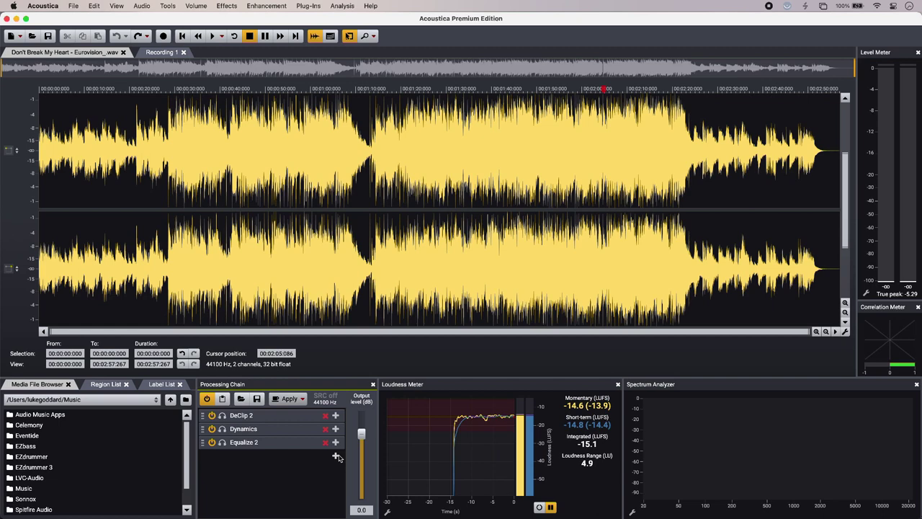
pyautogui.click(335, 456)
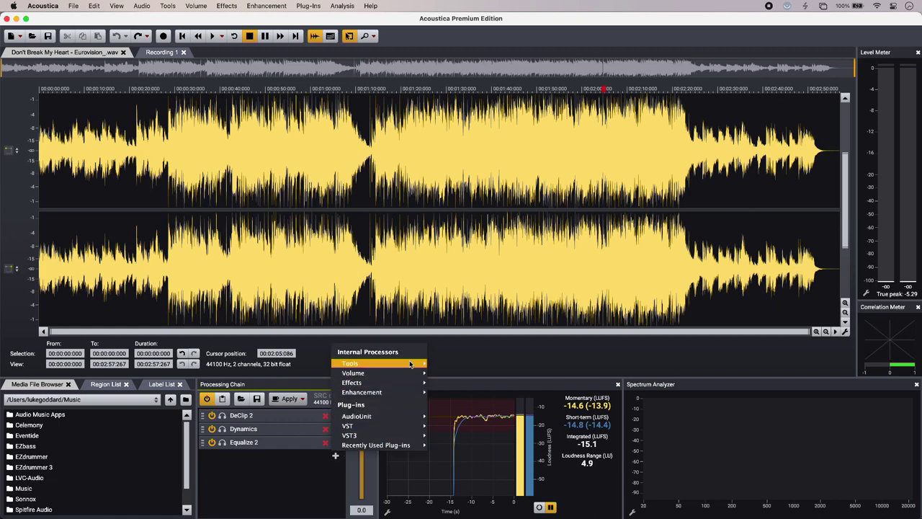
pyautogui.moveTo(411, 364)
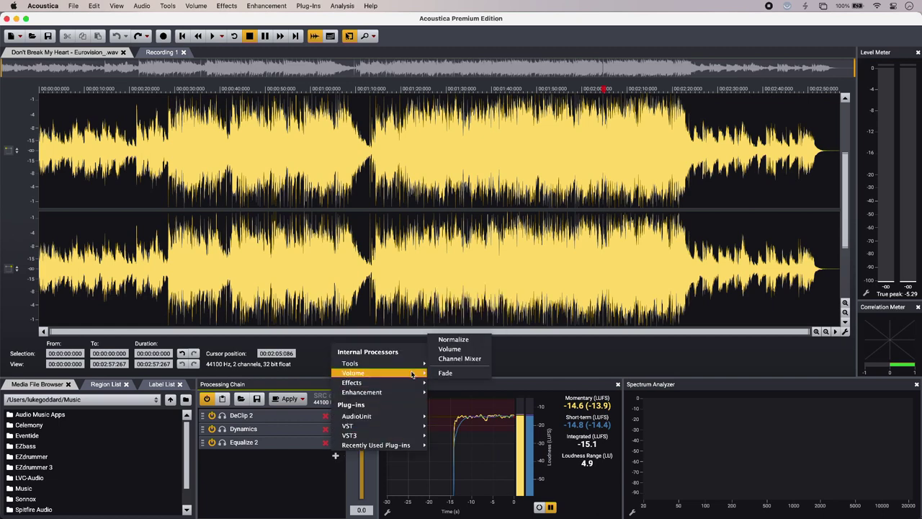
pyautogui.moveTo(413, 388)
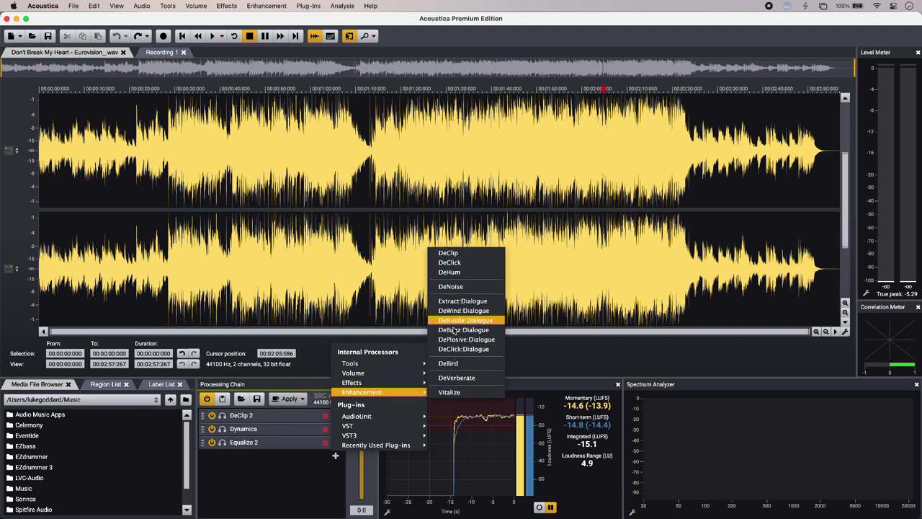
pyautogui.click(105, 180)
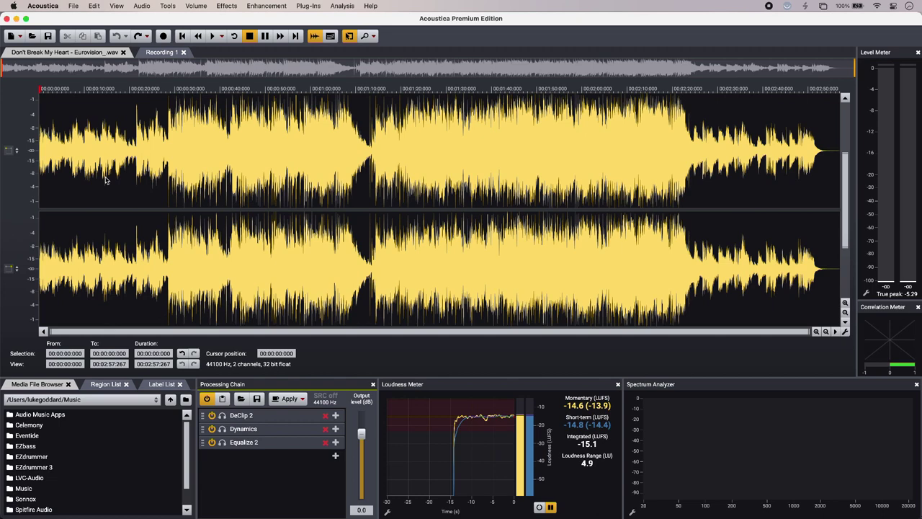
# Step: Add Acon Digital DeVerberate 3 from VST3 and move it second, right after DeClip 2
pyautogui.press('space')
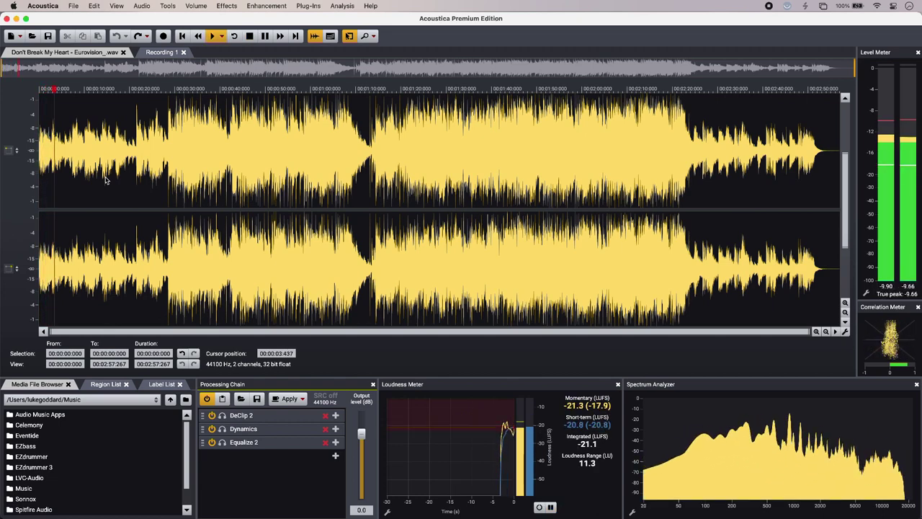
pyautogui.press('space')
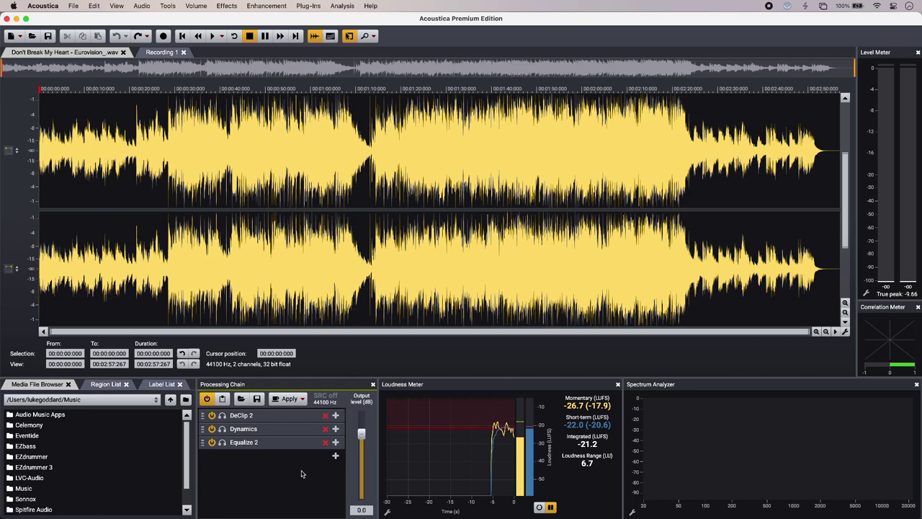
pyautogui.click(335, 456)
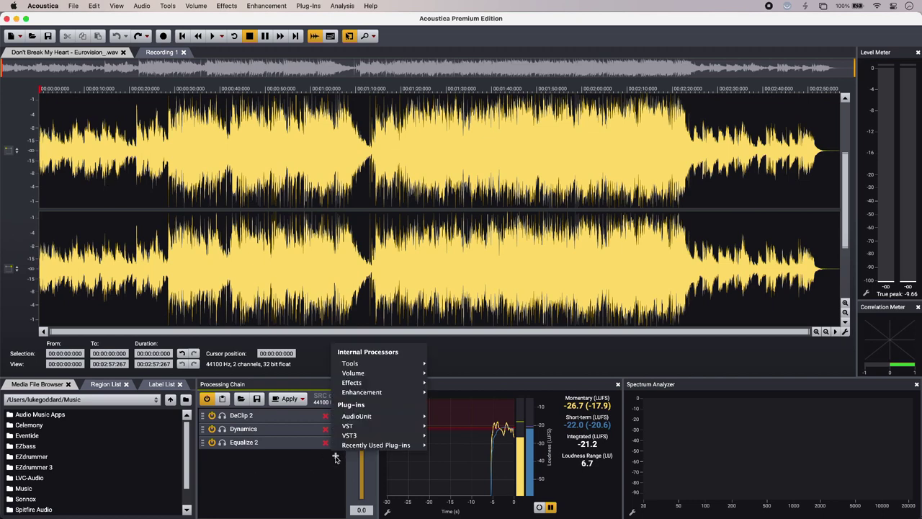
pyautogui.moveTo(410, 439)
pyautogui.click(533, 32)
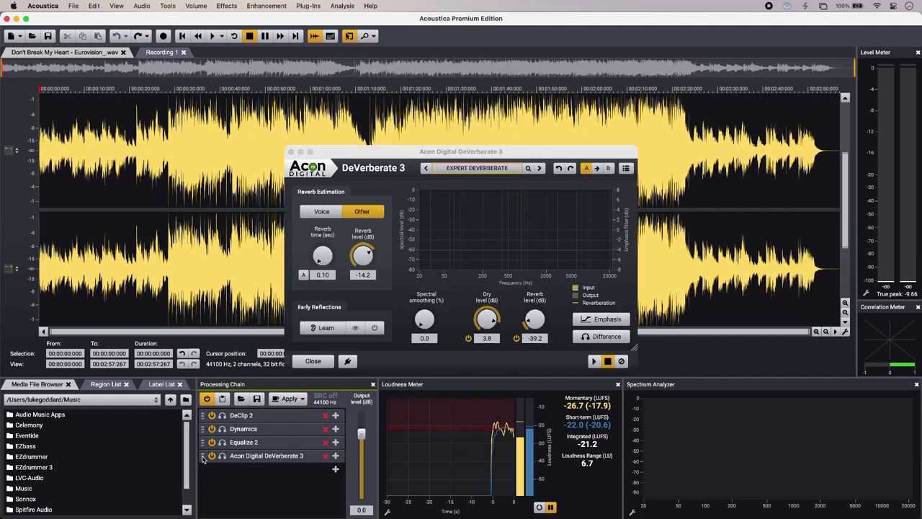
pyautogui.moveTo(204, 459); pyautogui.dragTo(204, 433)
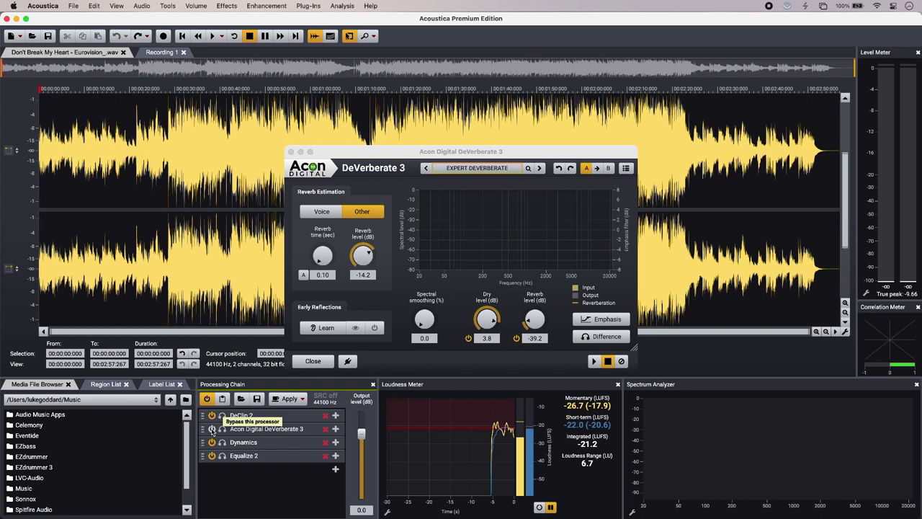
pyautogui.click(212, 430)
pyautogui.press('space')
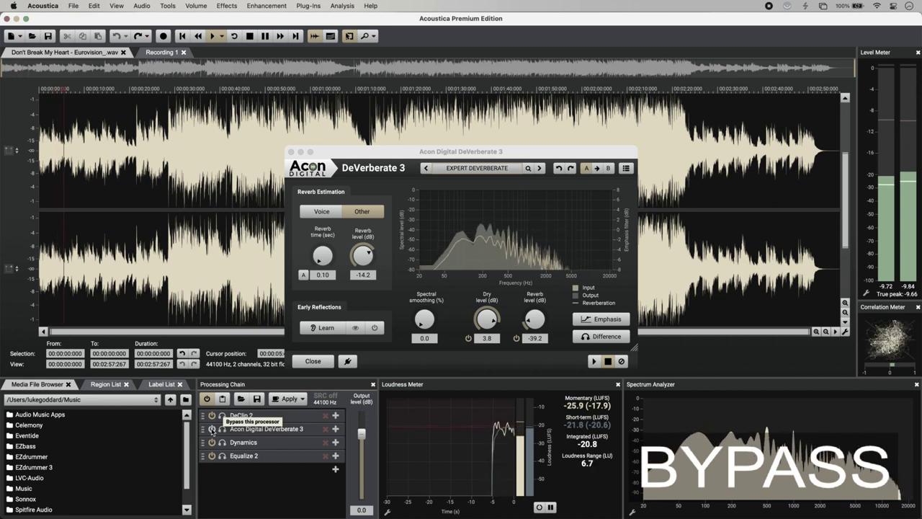
pyautogui.press('space')
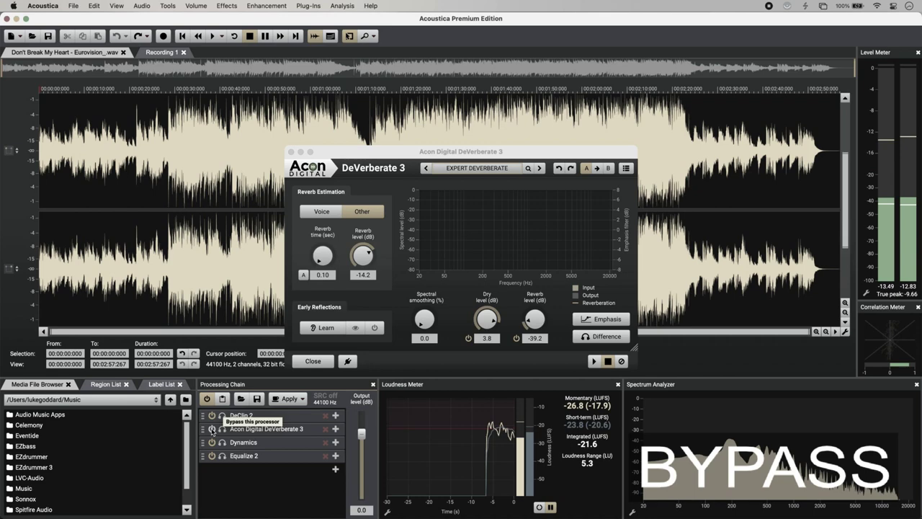
pyautogui.press('space')
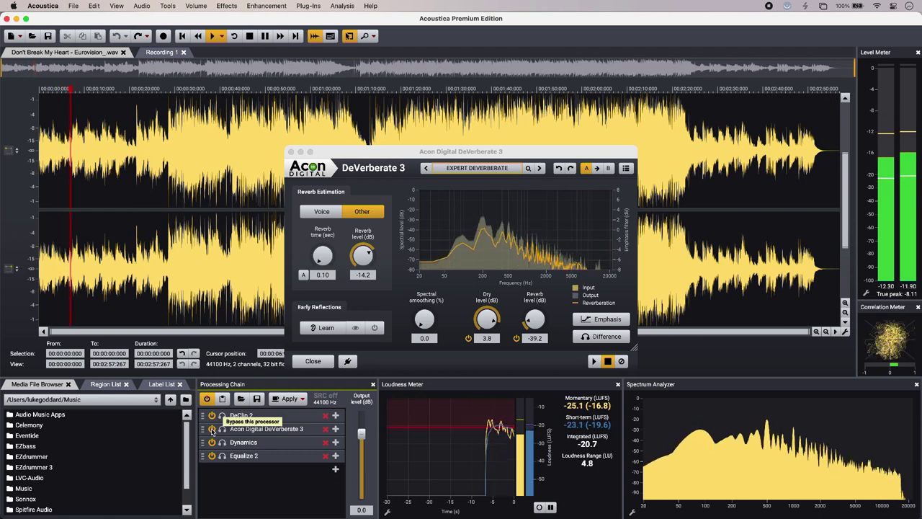
pyautogui.press('space')
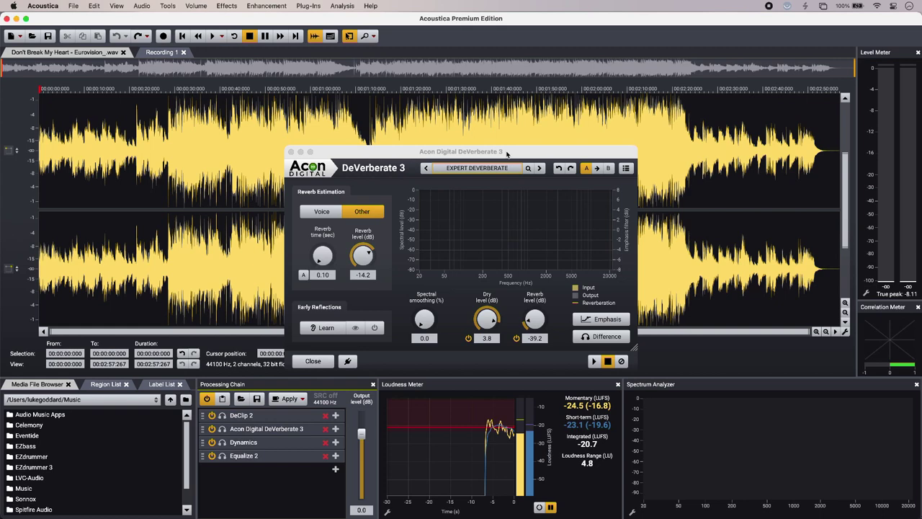
# Step: Drop DeVerberate's reverb level to -48 dB, then raise it to about -19.5 dB while playing
pyautogui.click(507, 154)
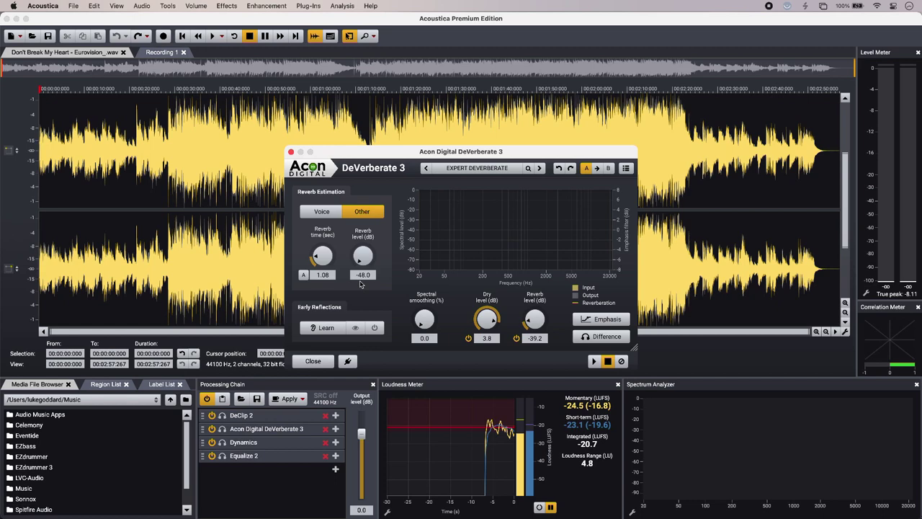
pyautogui.press('space')
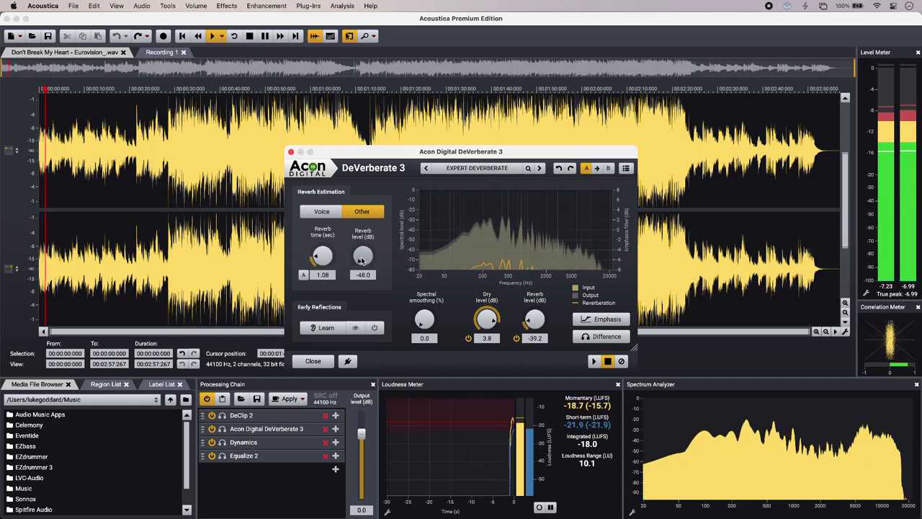
pyautogui.moveTo(362, 261); pyautogui.dragTo(371, 182)
pyautogui.press('space')
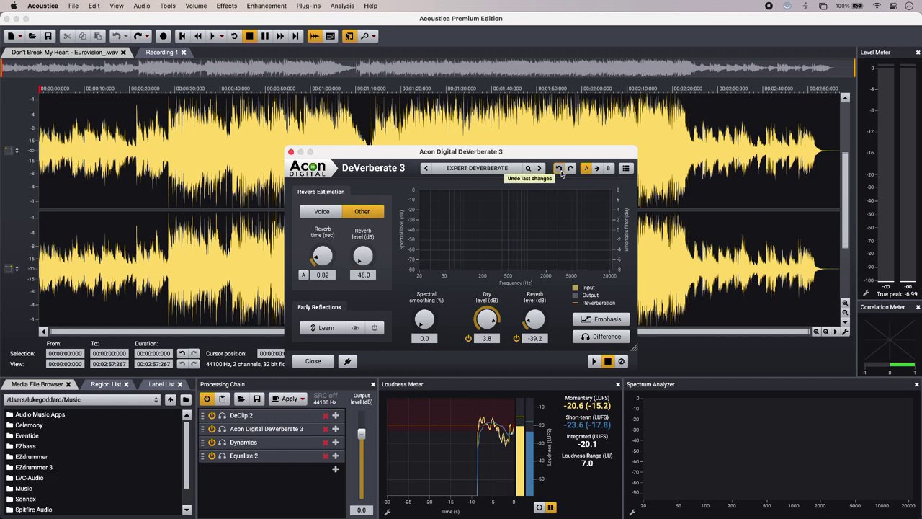
# Step: Undo that change and readjust the reverb level during playback to about -15.5 dB
pyautogui.click(560, 171)
pyautogui.press('space')
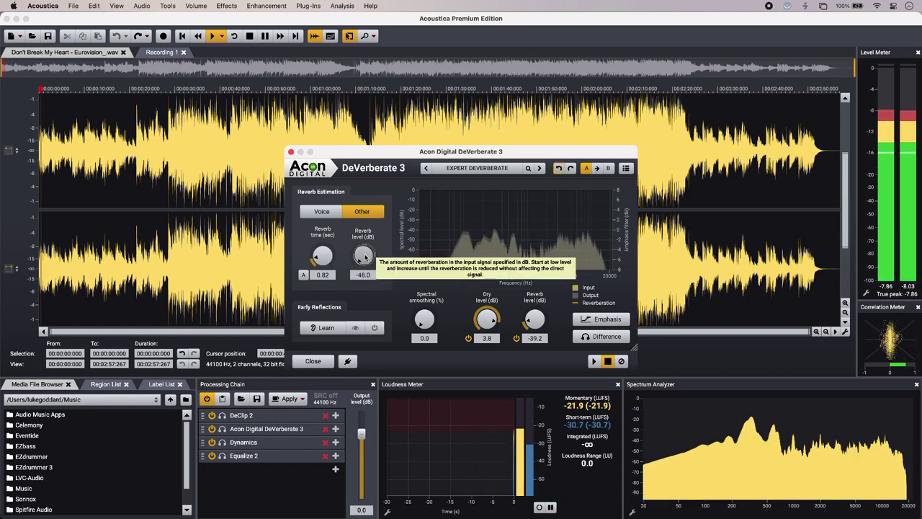
pyautogui.moveTo(366, 234); pyautogui.dragTo(371, 175)
pyautogui.press('space')
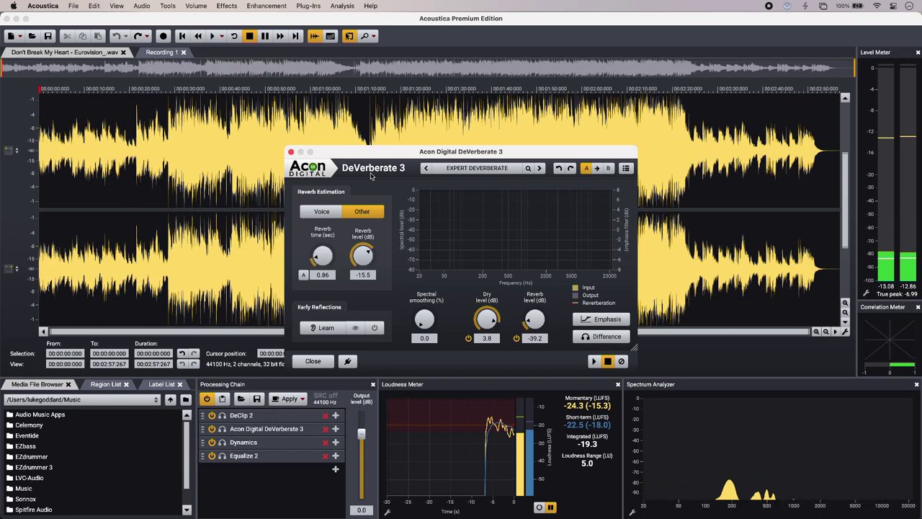